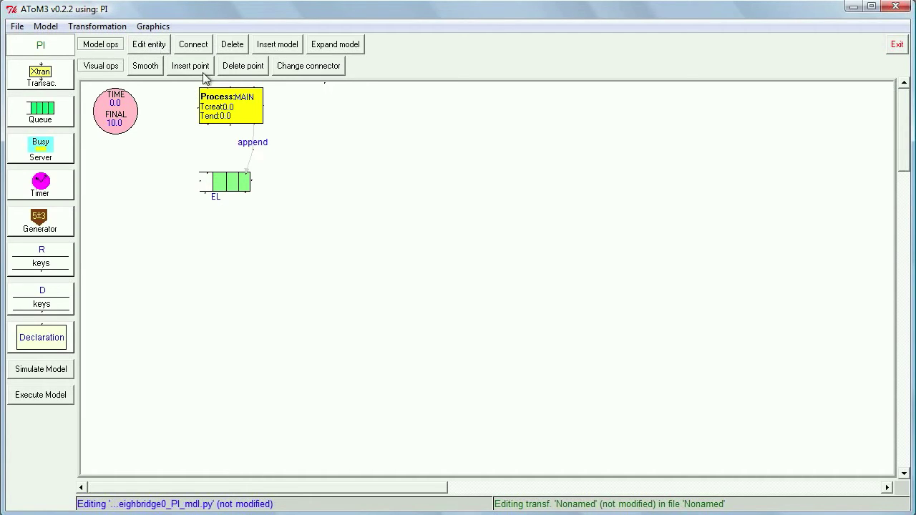
# Review the body entries of the MAIN process, from the van declaration through resource W to processes V1 and V2
pyautogui.click(250, 118)
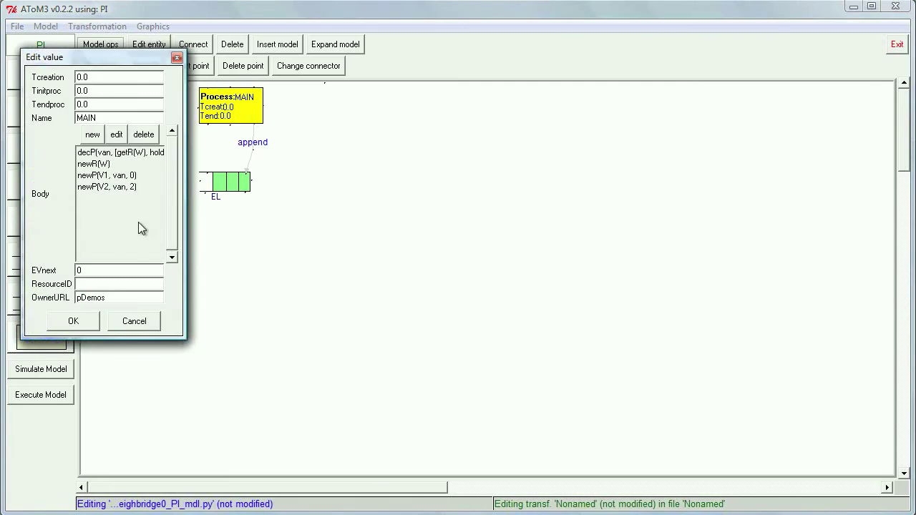
pyautogui.click(100, 154)
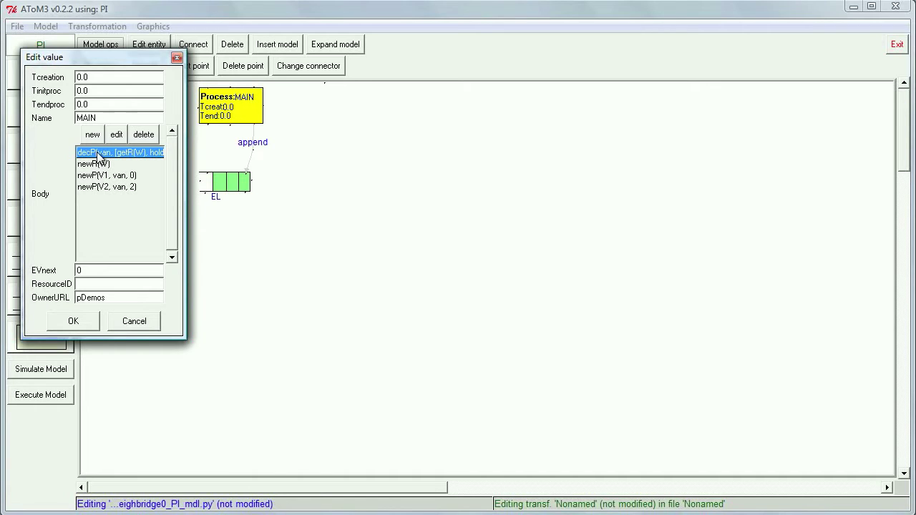
pyautogui.click(93, 169)
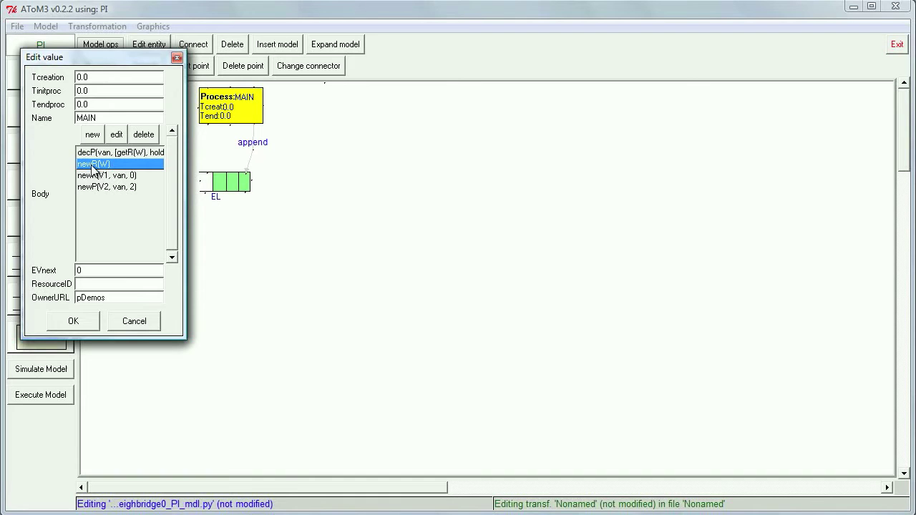
pyautogui.click(93, 180)
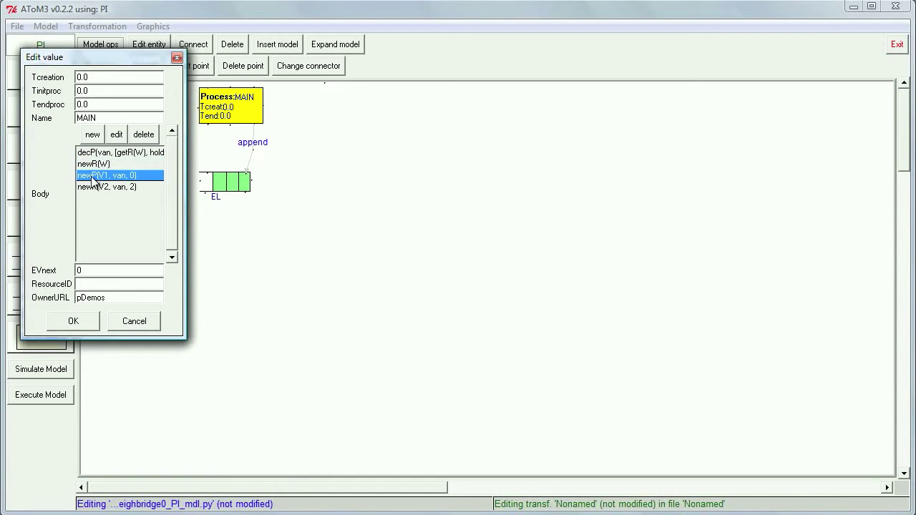
pyautogui.click(93, 187)
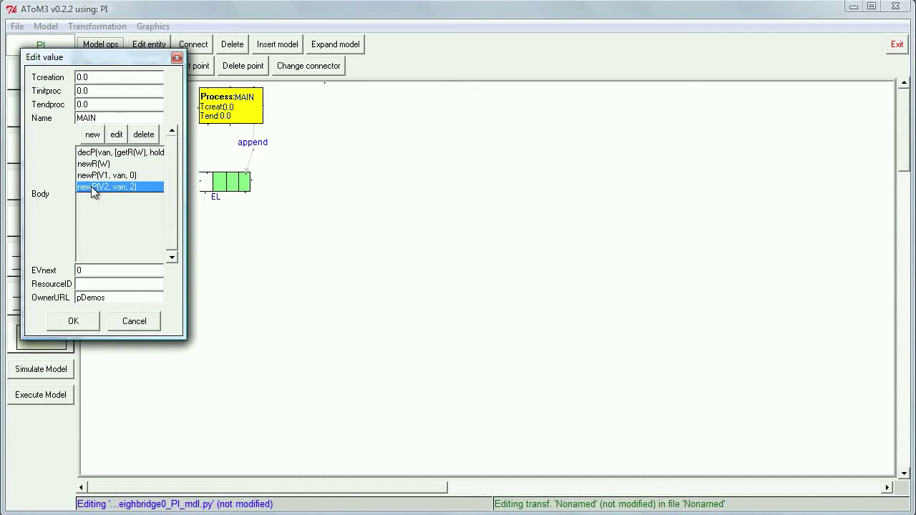
pyautogui.click(84, 322)
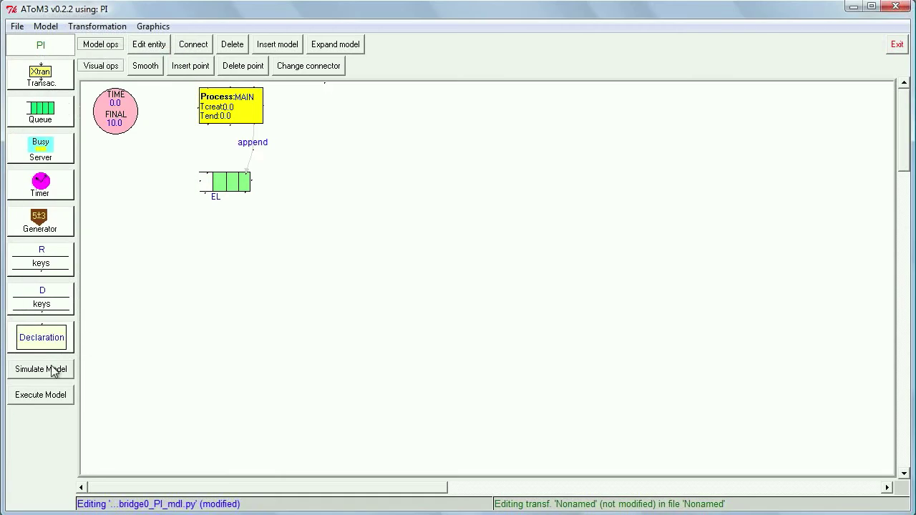
# Start simulating the model and step the execution until MAIN is appended to the EL queue and van is declared
pyautogui.click(39, 377)
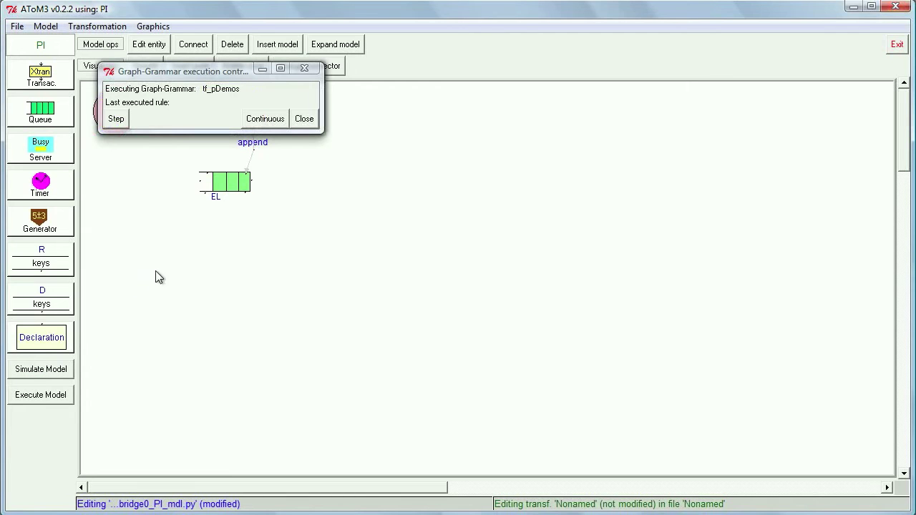
pyautogui.click(177, 70)
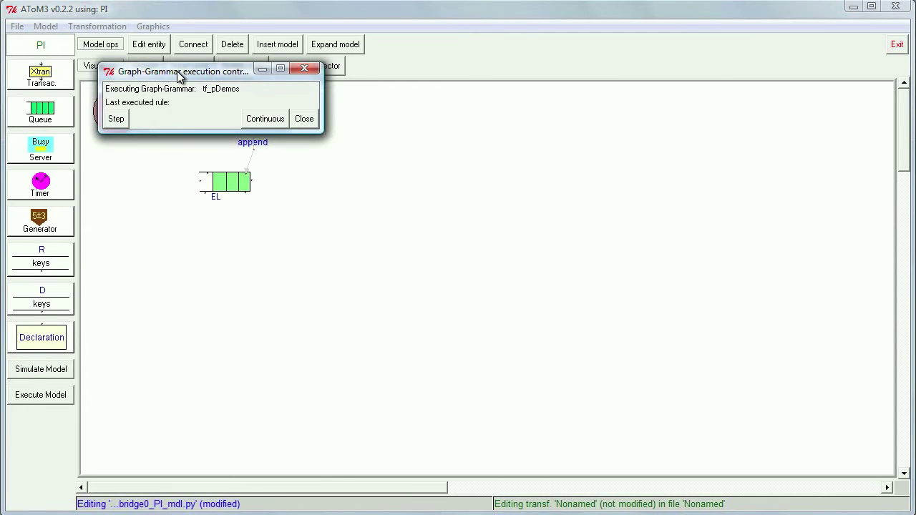
pyautogui.moveTo(177, 71); pyautogui.dragTo(507, 1)
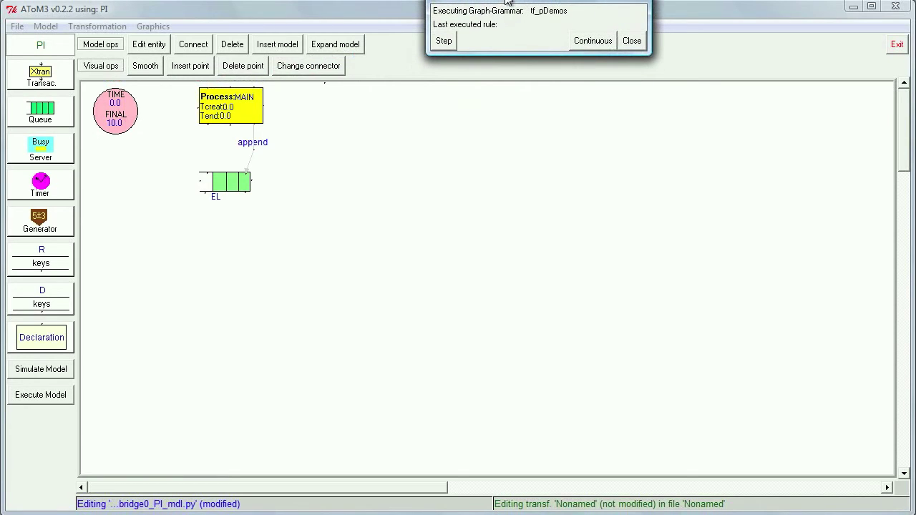
pyautogui.click(443, 42)
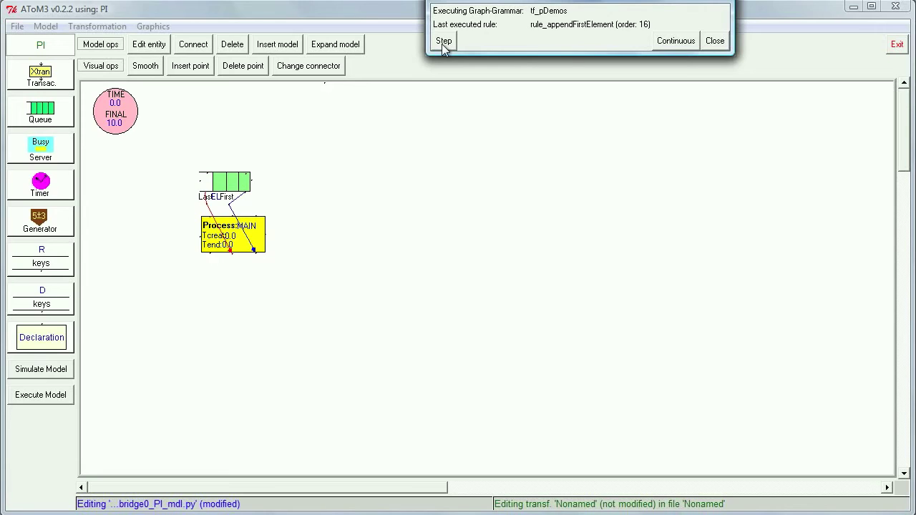
pyautogui.click(442, 41)
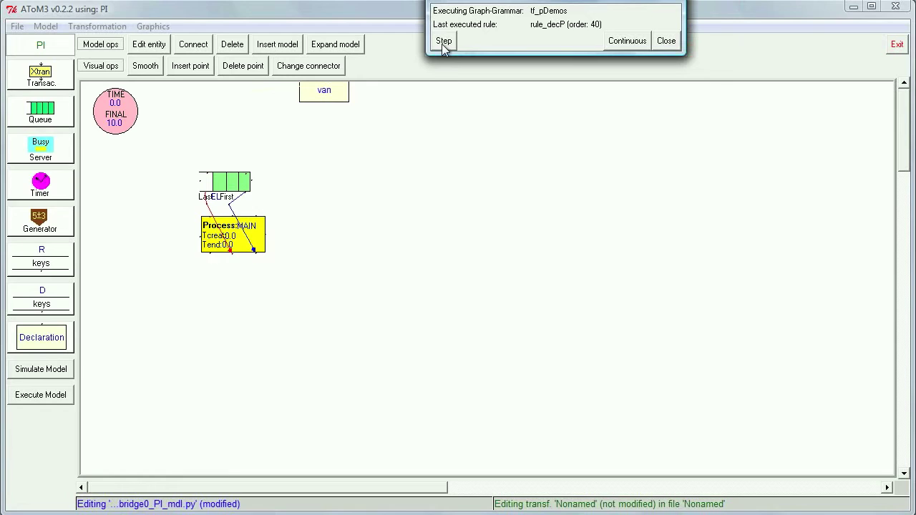
# Inspect the body of the van declaration, going through getR(W), hold(3) and putR(W)
pyautogui.click(142, 44)
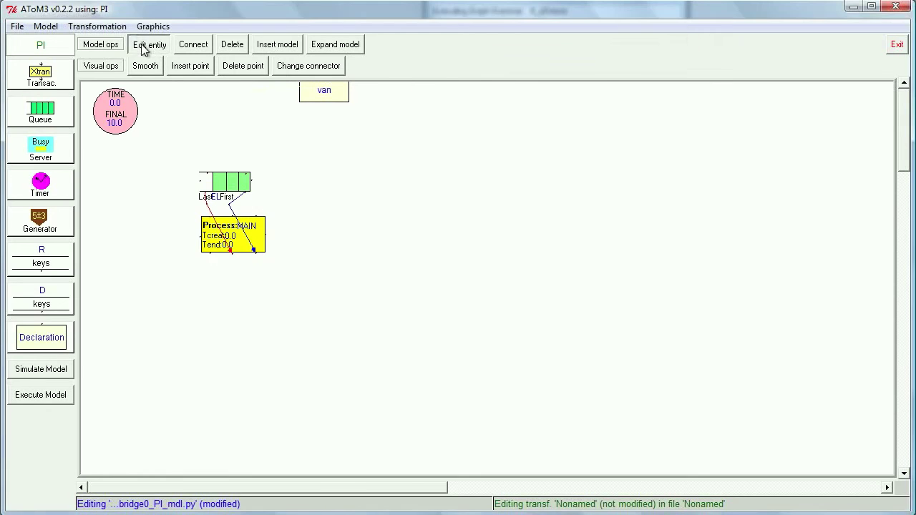
pyautogui.click(341, 96)
pyautogui.click(93, 113)
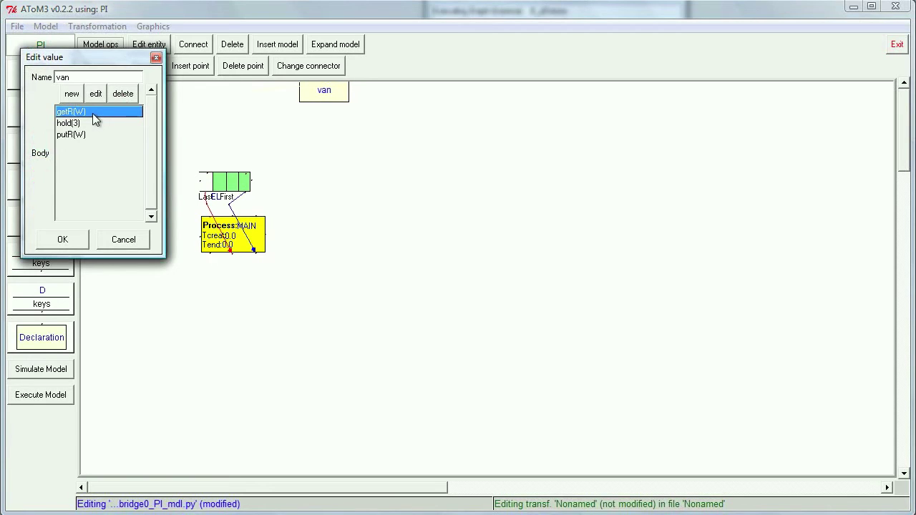
pyautogui.click(84, 125)
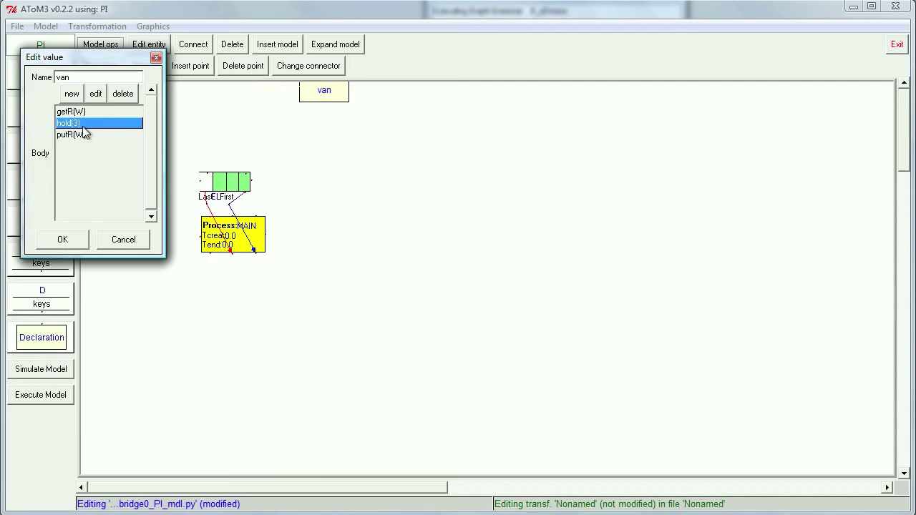
pyautogui.click(79, 137)
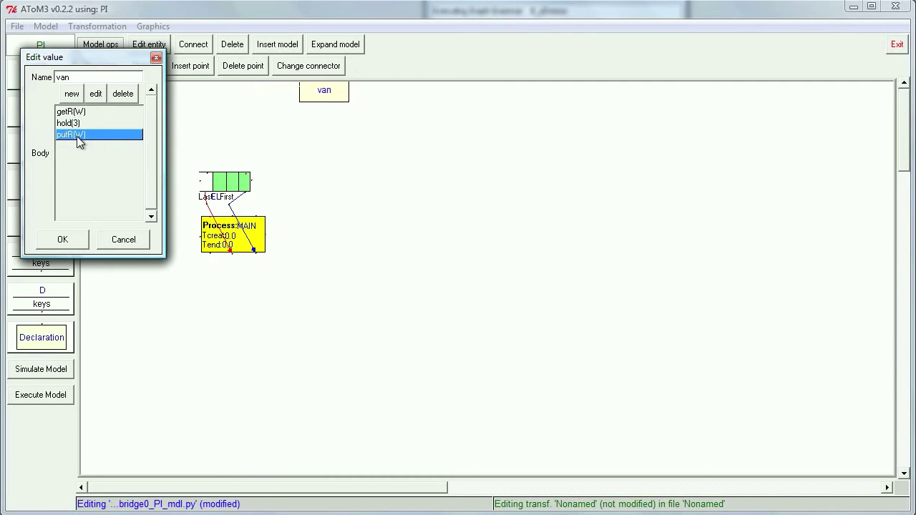
pyautogui.click(63, 240)
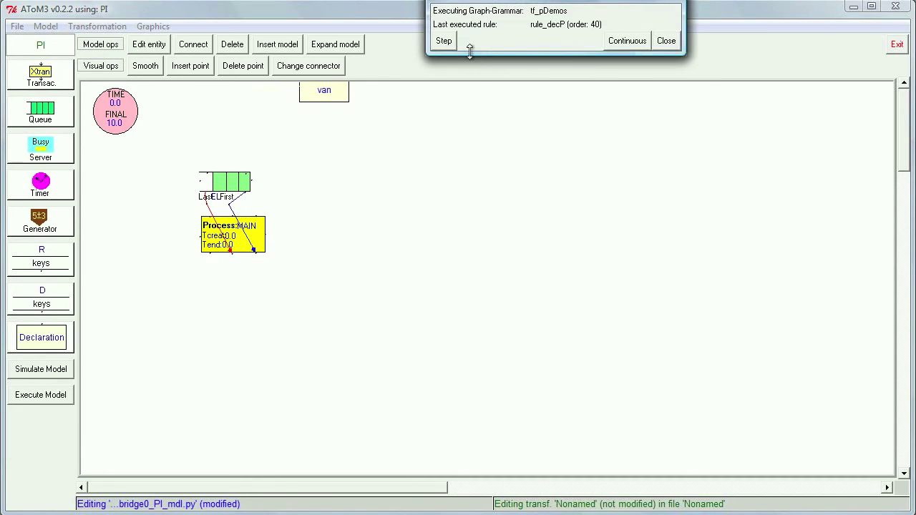
# Step the simulation through creating resource W and adding processes V1 and V2 to the EL queue
pyautogui.click(443, 42)
pyautogui.click(443, 41)
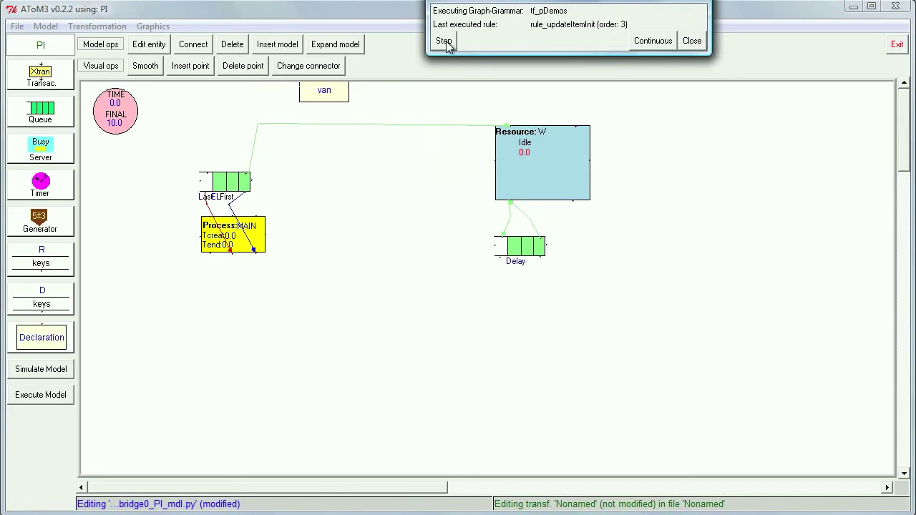
pyautogui.click(444, 41)
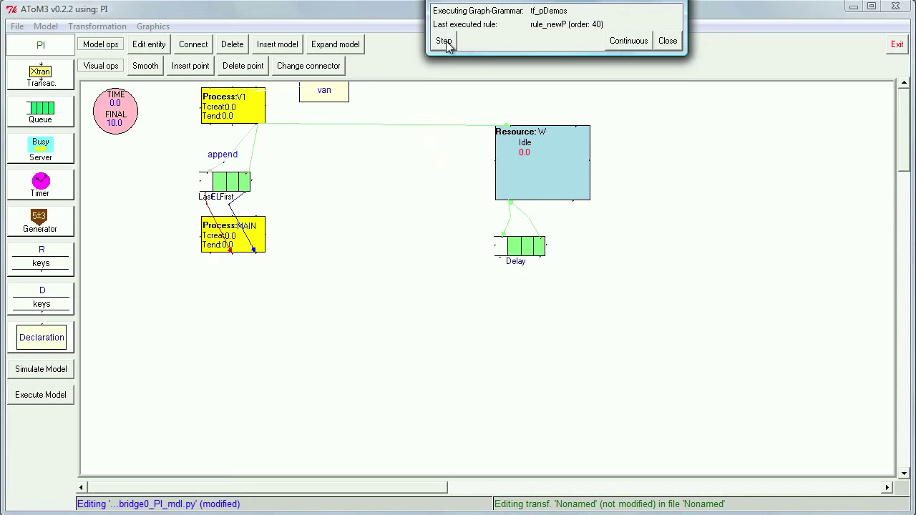
pyautogui.click(443, 42)
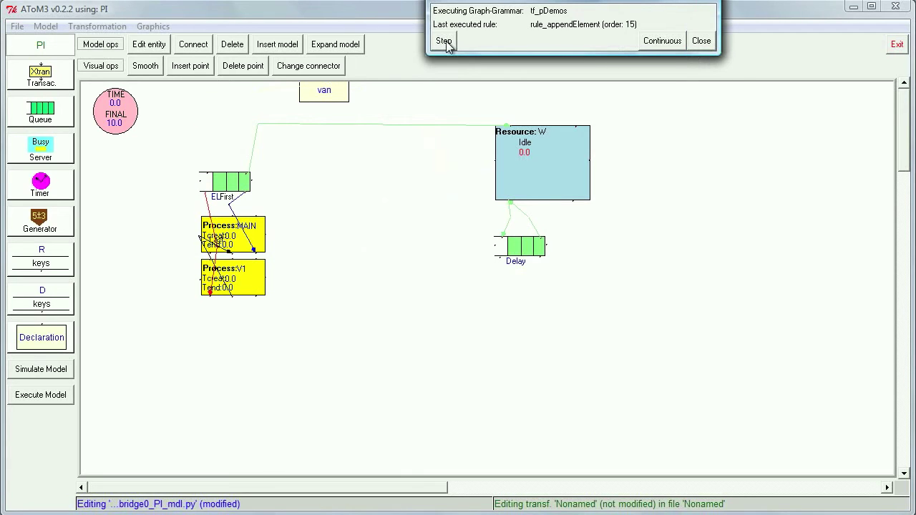
pyautogui.click(444, 42)
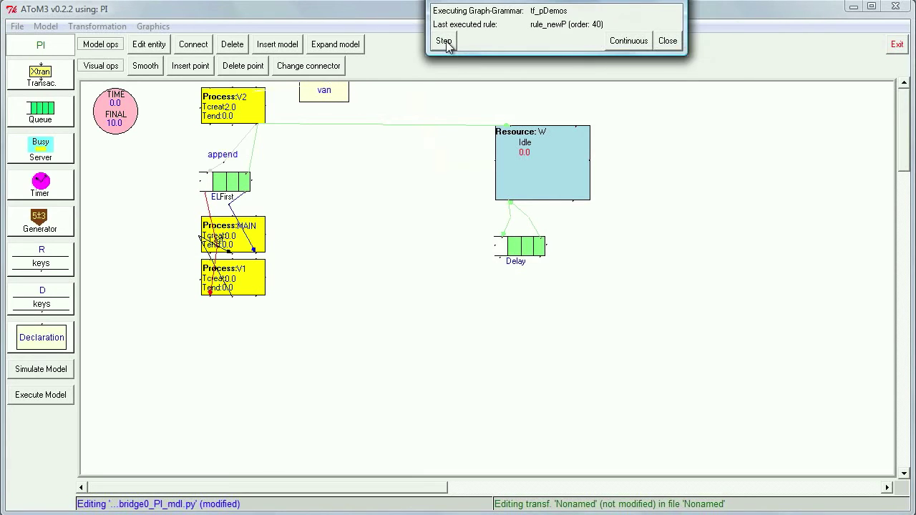
pyautogui.click(444, 42)
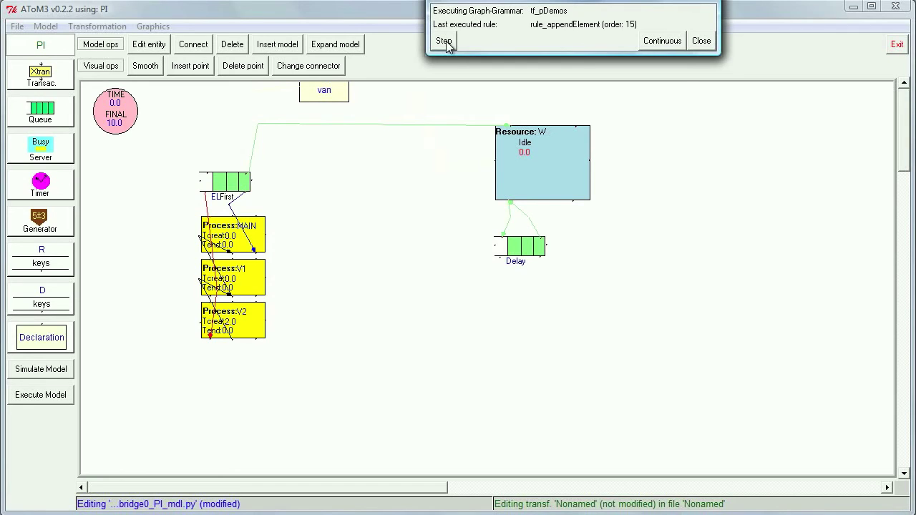
# Step the simulation through removing MAIN from EL and having V1 acquire resource W and hold until time 3.0
pyautogui.click(443, 41)
pyautogui.click(444, 42)
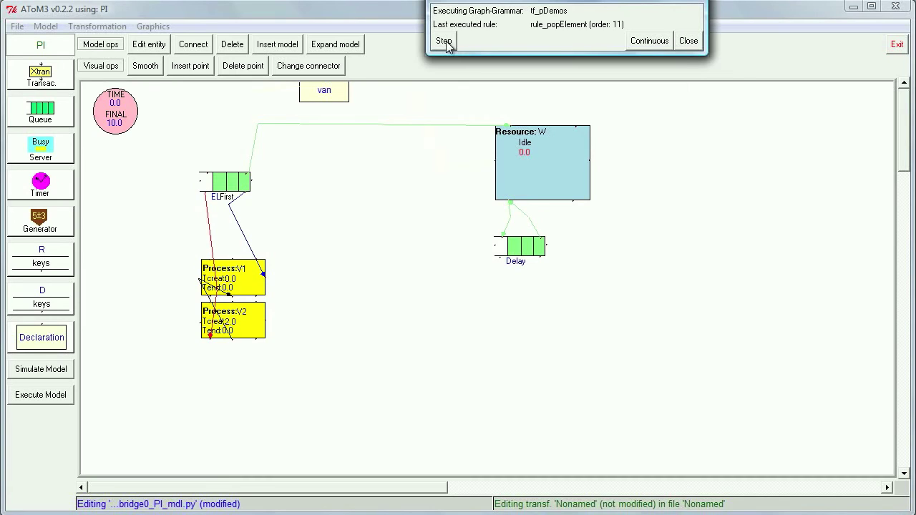
pyautogui.click(445, 41)
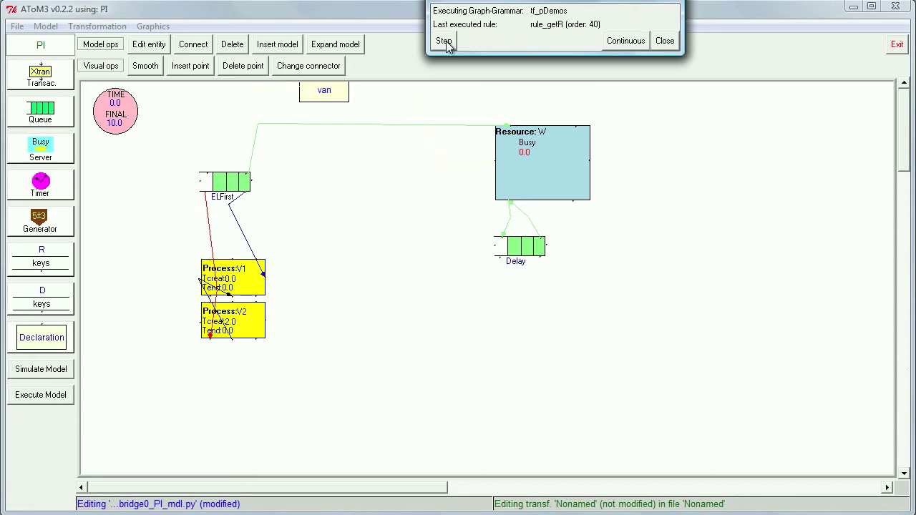
pyautogui.click(443, 40)
pyautogui.click(443, 40)
pyautogui.click(443, 41)
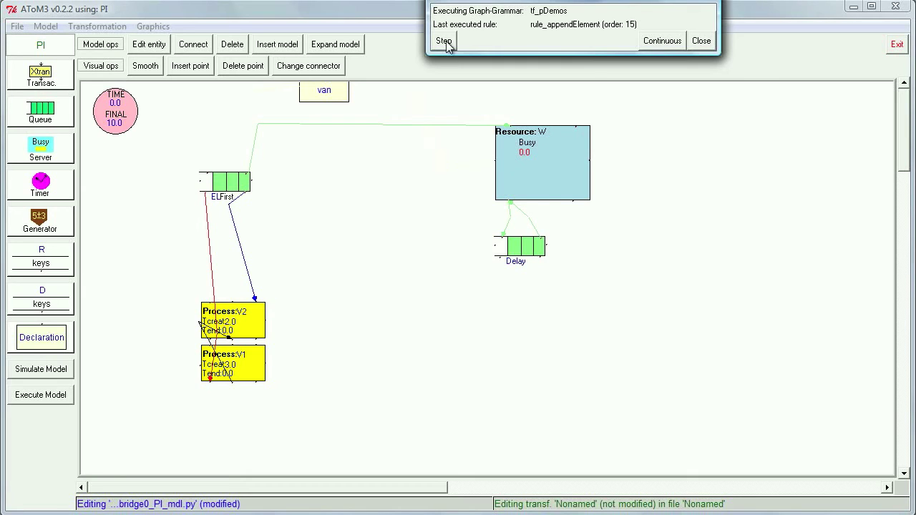
# Advance the simulation to time 2.0 and step until V2 is placed in resource W's Delay queue
pyautogui.click(446, 45)
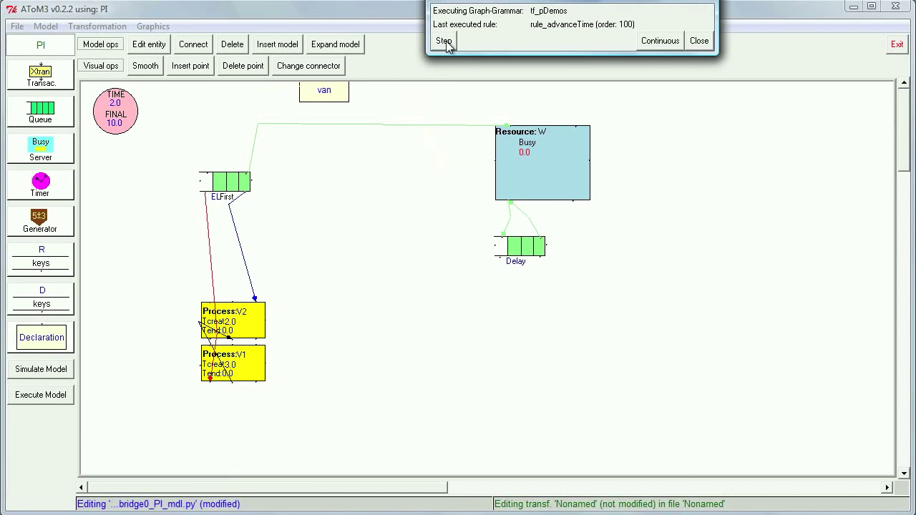
pyautogui.click(444, 42)
pyautogui.click(444, 42)
pyautogui.click(444, 42)
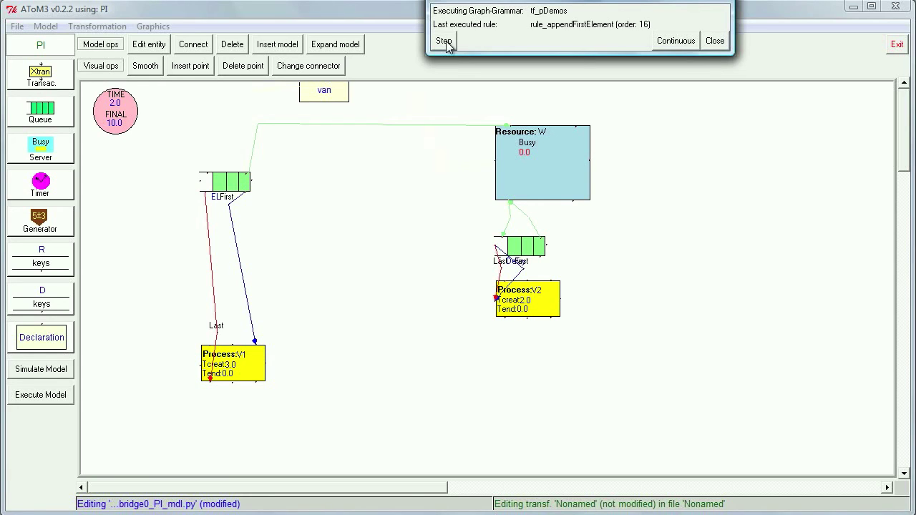
# Advance the simulation to time 3.0 and step through promoting V2 from the Delay queue and removing V1 from EL
pyautogui.click(444, 41)
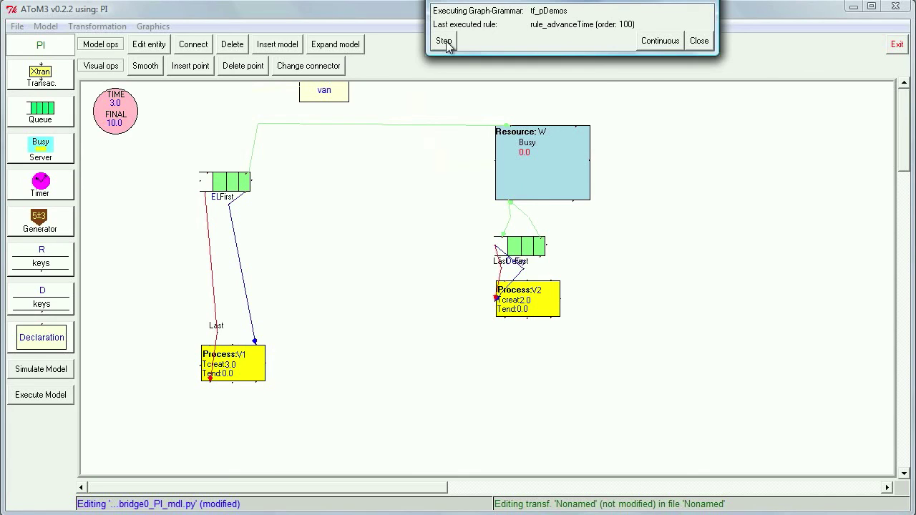
pyautogui.click(444, 41)
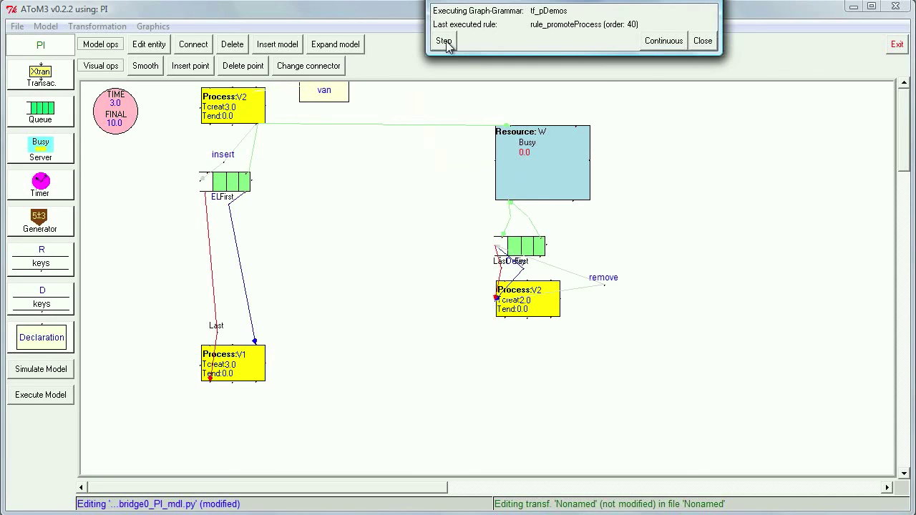
pyautogui.click(444, 41)
pyautogui.click(444, 41)
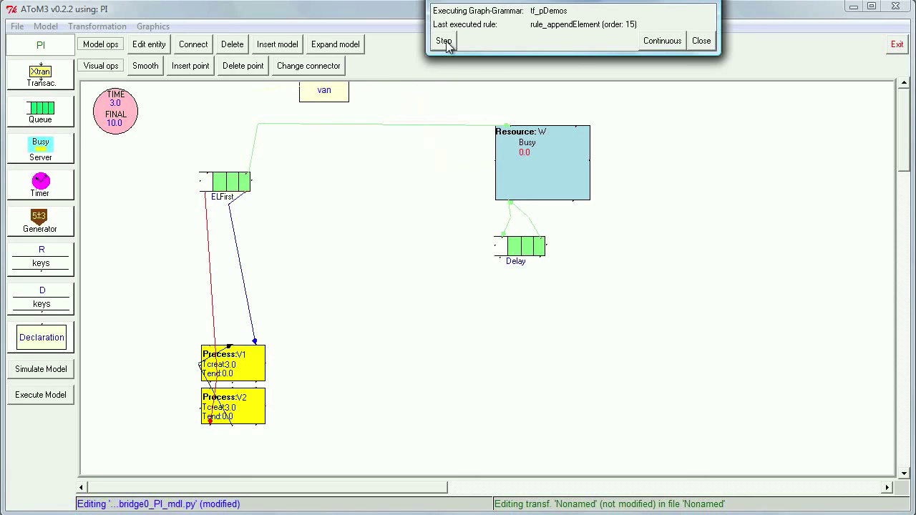
pyautogui.click(444, 40)
pyautogui.click(443, 41)
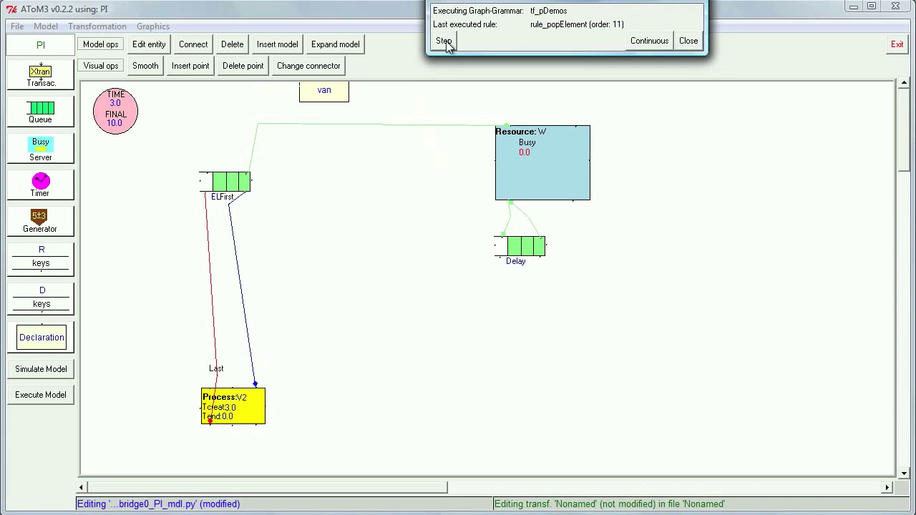
# Step through V2's hold on resource W, rescheduling it in EL, and advance the simulation to time 6.0
pyautogui.click(443, 41)
pyautogui.click(444, 41)
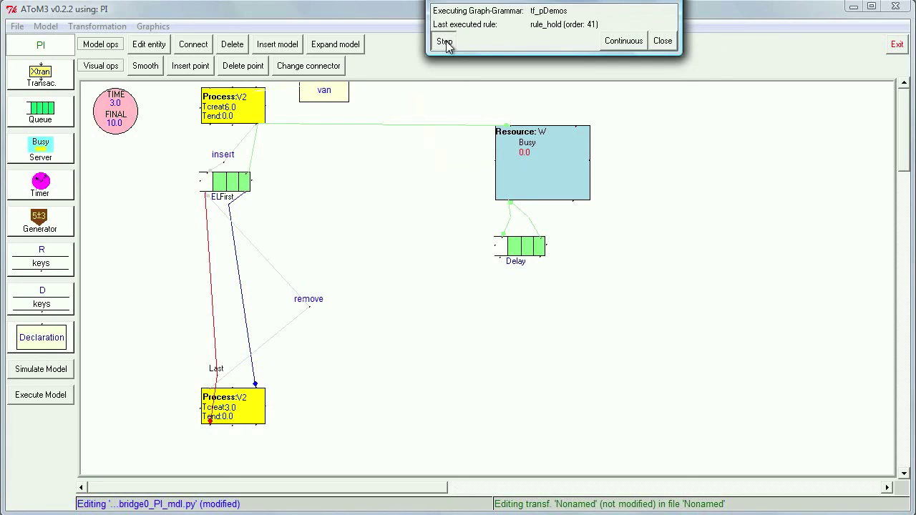
pyautogui.click(443, 41)
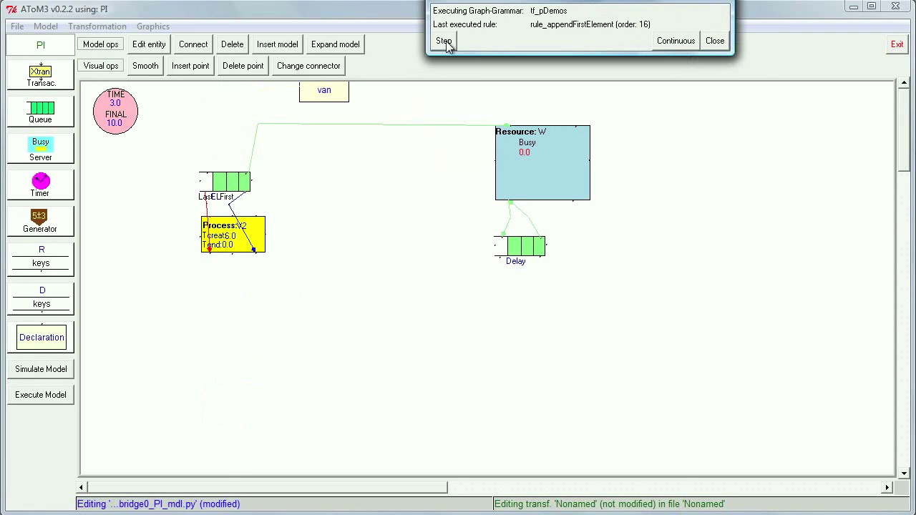
pyautogui.click(444, 41)
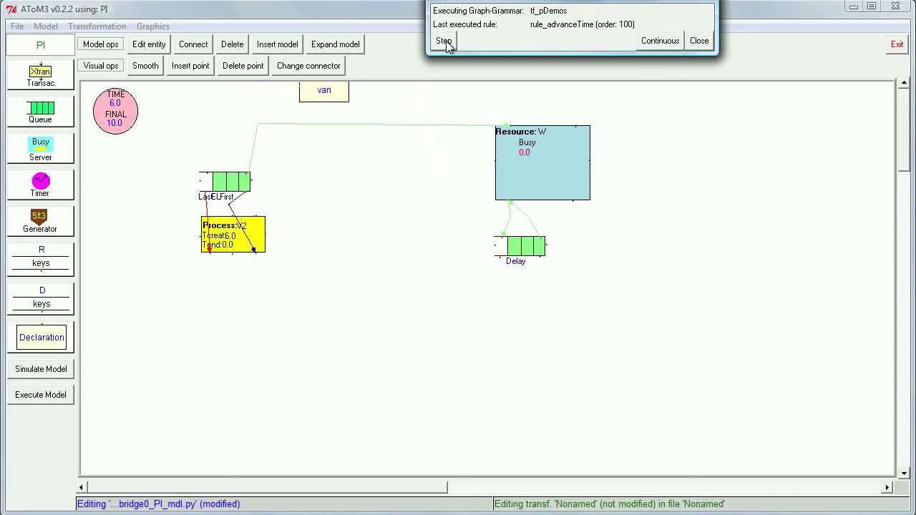
# Step through V2 releasing resource W and leaving the EL queue until the graph-grammar execution is finished
pyautogui.click(443, 40)
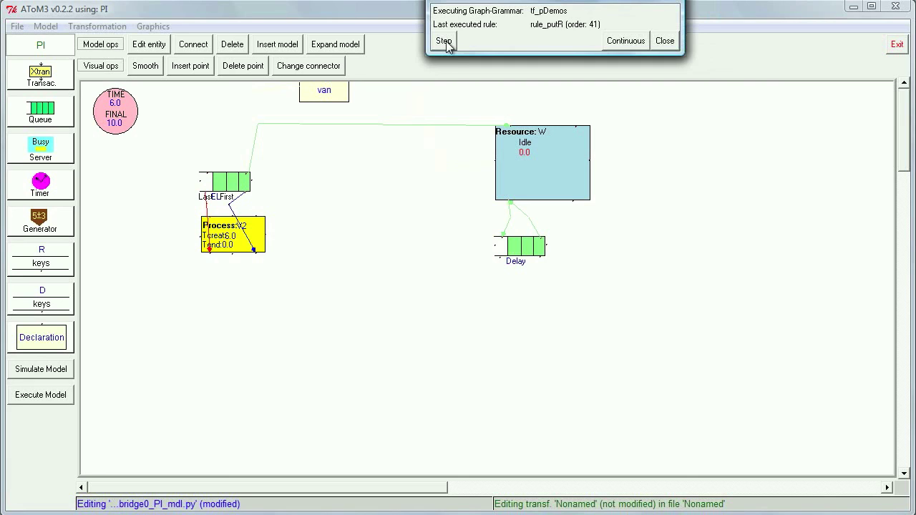
pyautogui.click(443, 41)
pyautogui.click(443, 41)
pyautogui.click(444, 41)
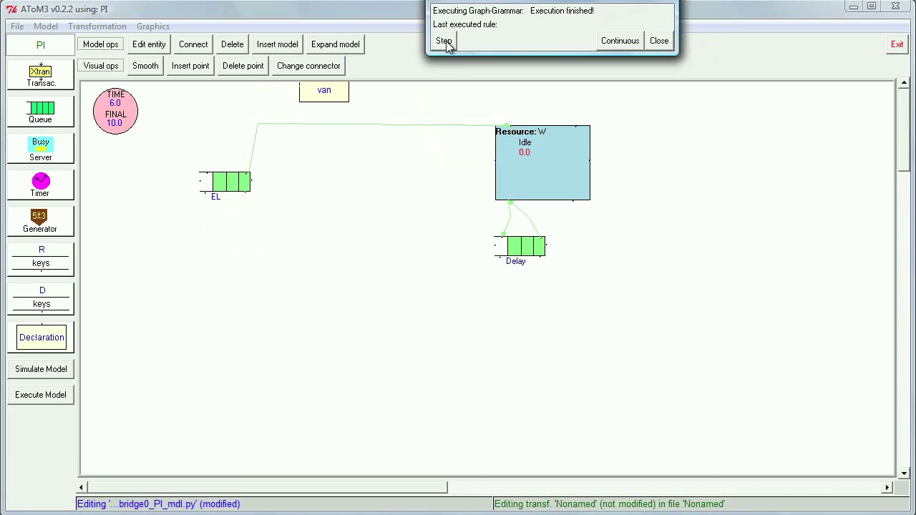